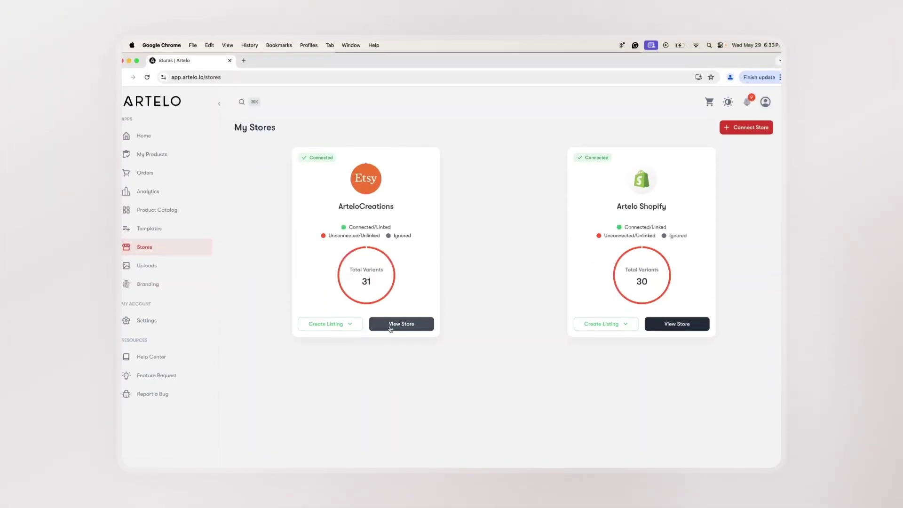
left_click(389, 324)
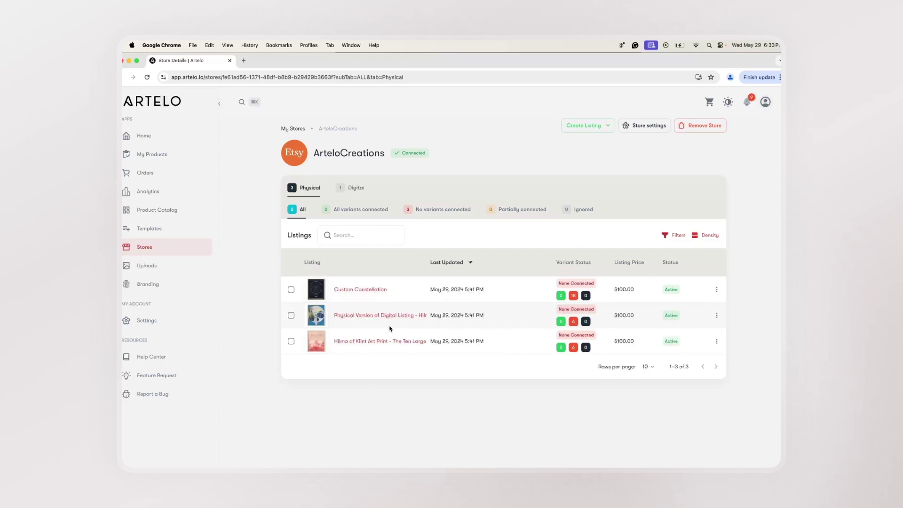
left_click(357, 189)
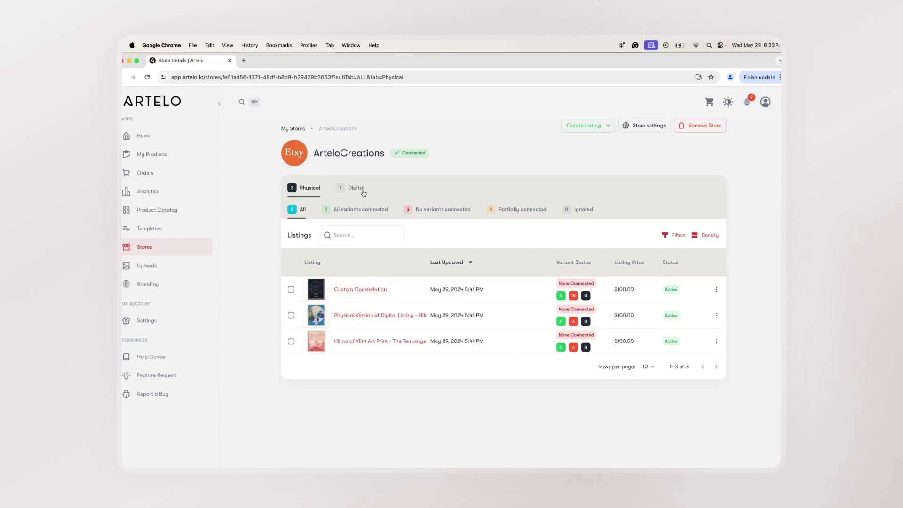
left_click(310, 189)
left_click(676, 235)
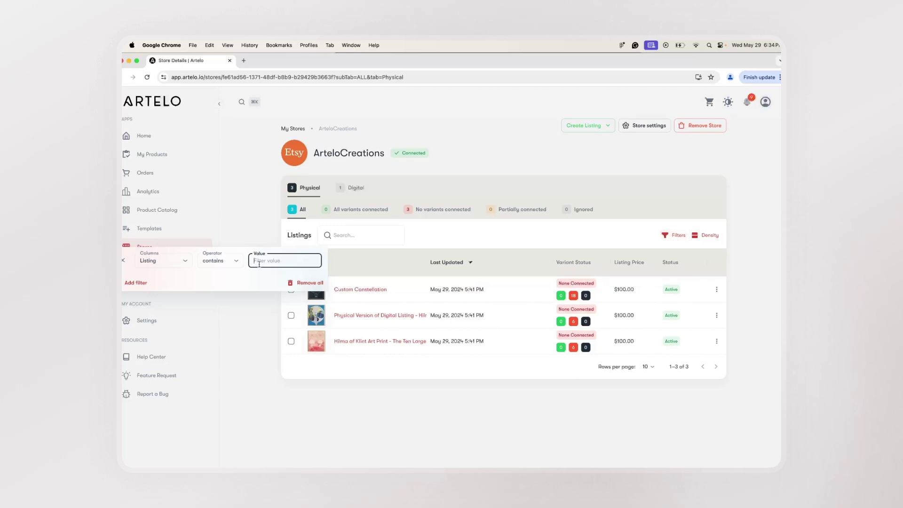
type("con")
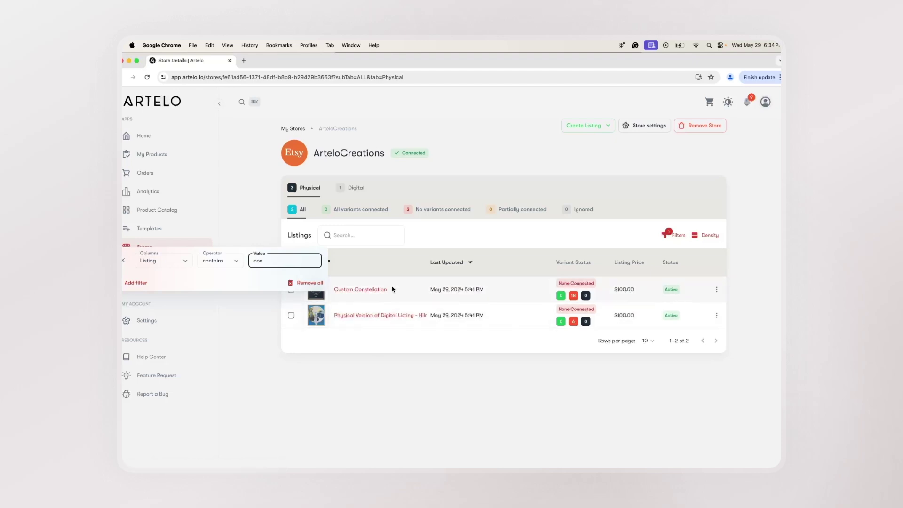
left_click(298, 283)
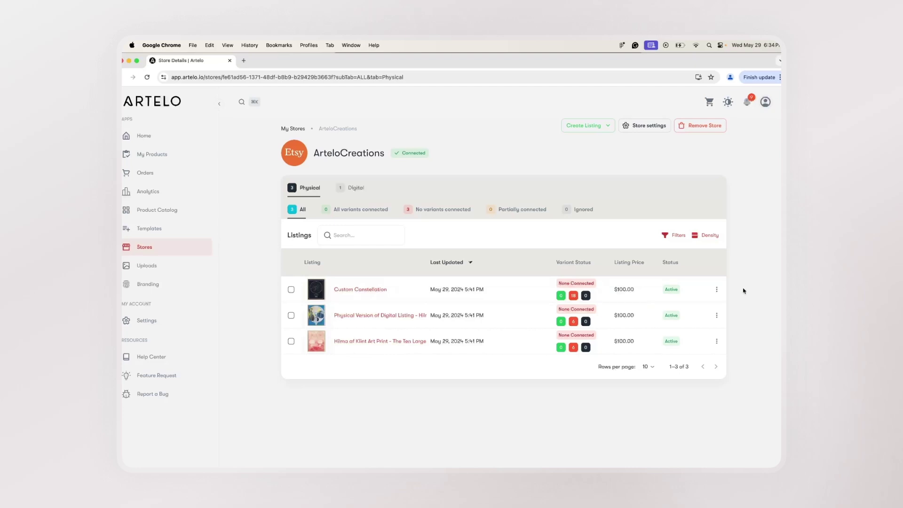
left_click(714, 236)
left_click(700, 278)
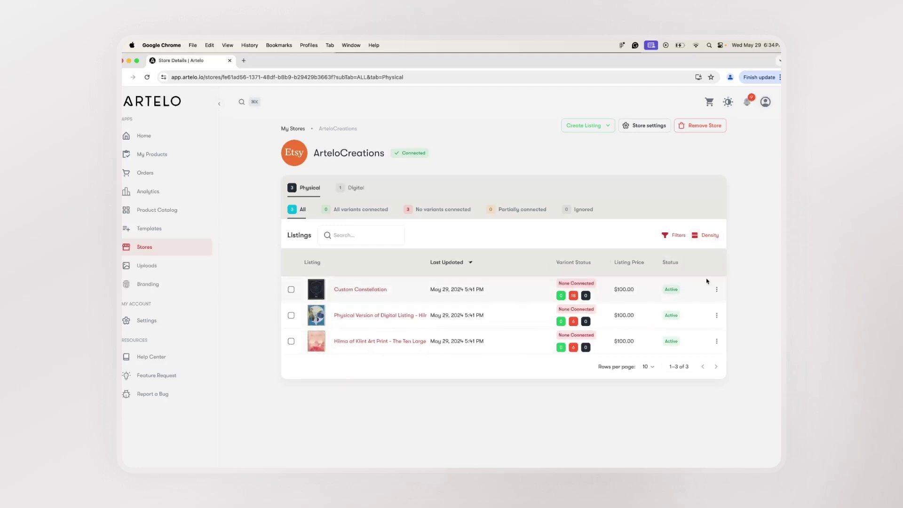
left_click(379, 235)
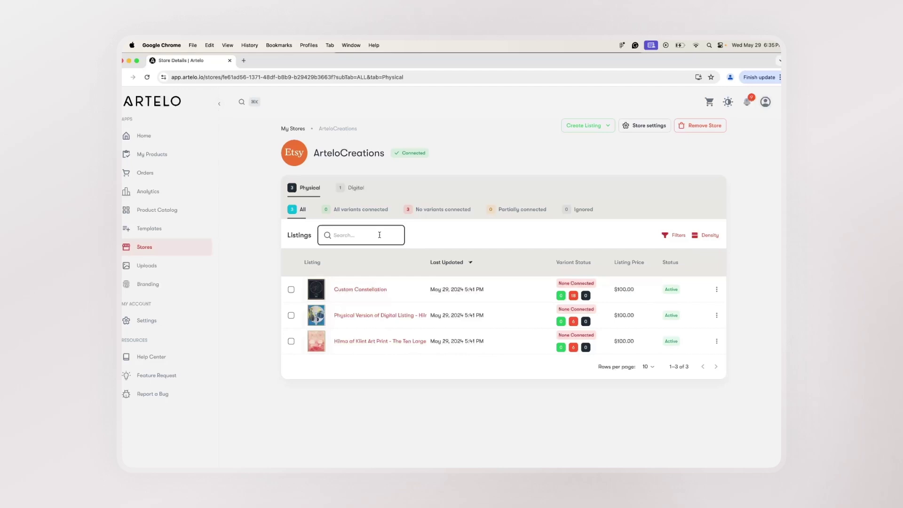
type("cus")
key("BackSpace")
key("BackSpace")
key("BackSpace")
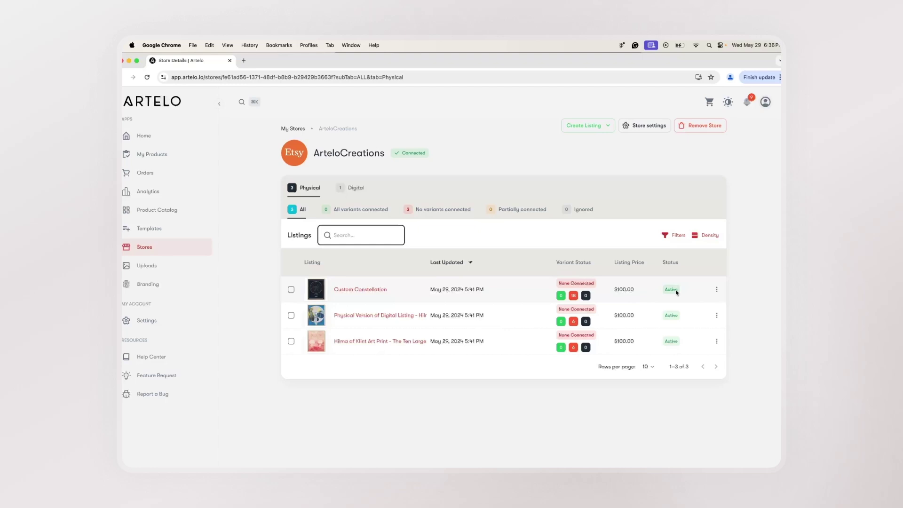
left_click(647, 366)
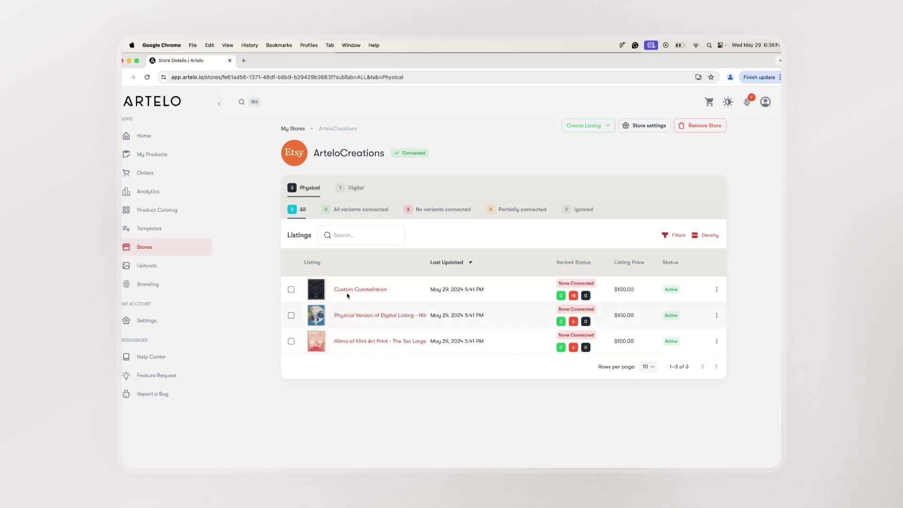
left_click(356, 189)
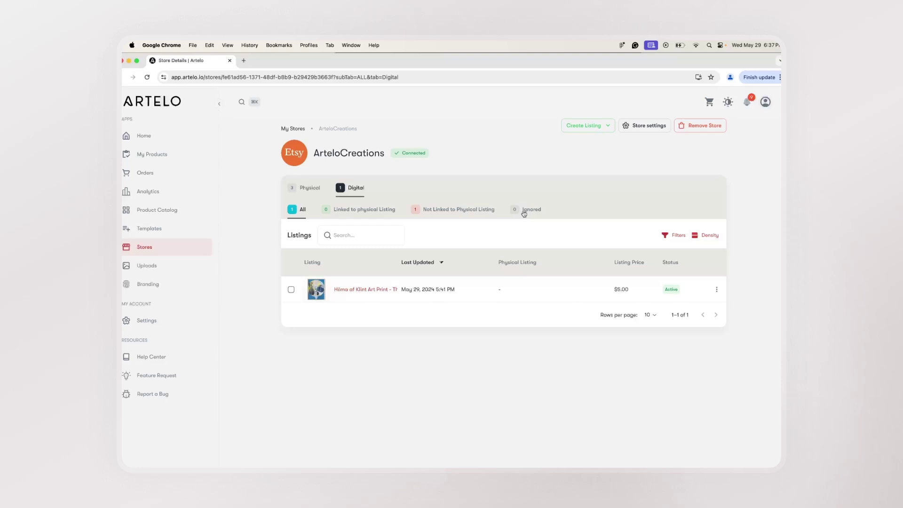
left_click(306, 188)
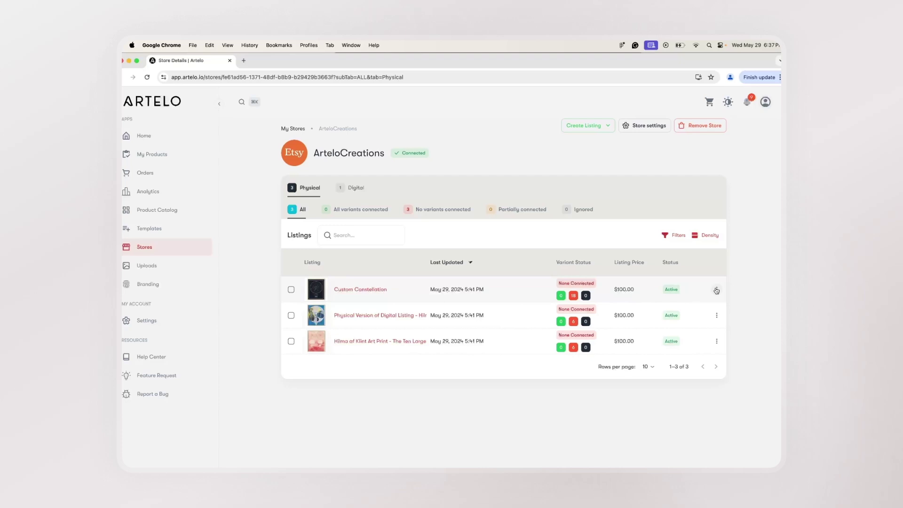
Step: Ignore the Custom Constellation listing, then unignore it from the Ignored sub-tab
left_click(716, 290)
left_click(704, 356)
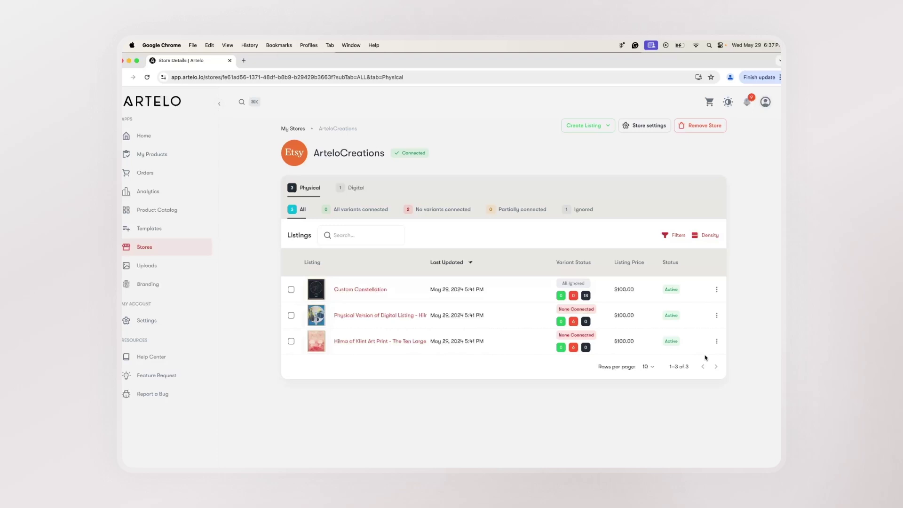
left_click(581, 210)
left_click(716, 289)
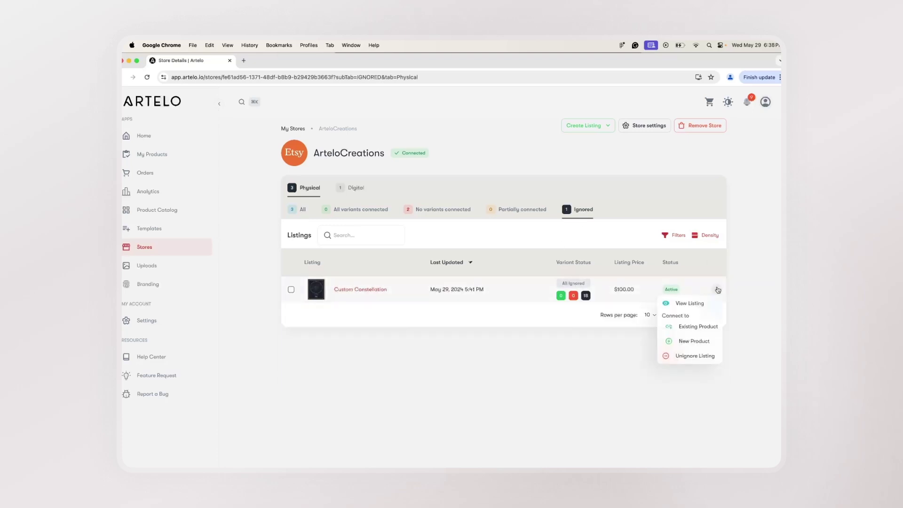
left_click(696, 355)
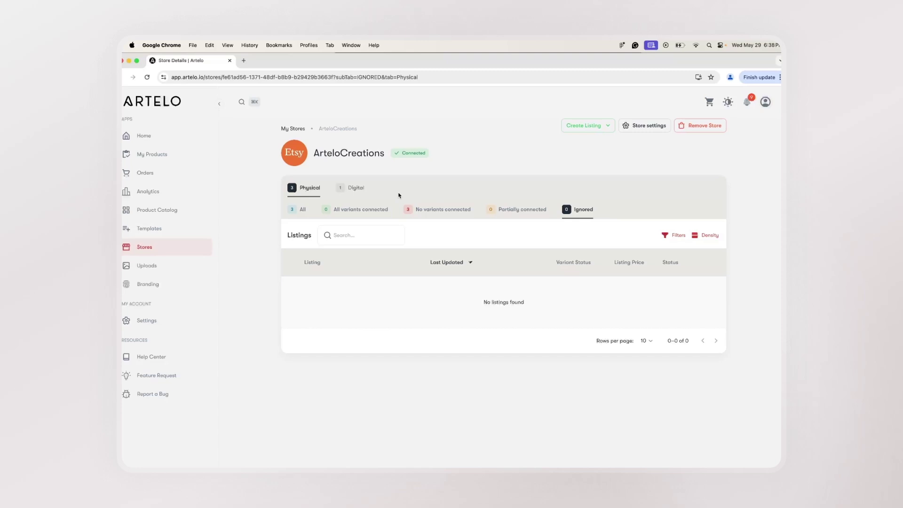
Step: Ignore the digital Hilma af Klint Art Print listing and go back to the physical listings
left_click(356, 188)
left_click(716, 289)
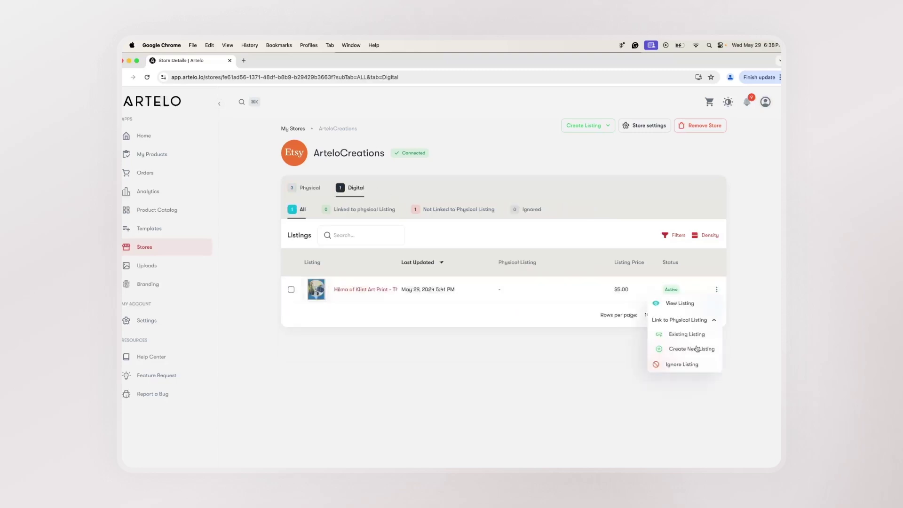
left_click(691, 365)
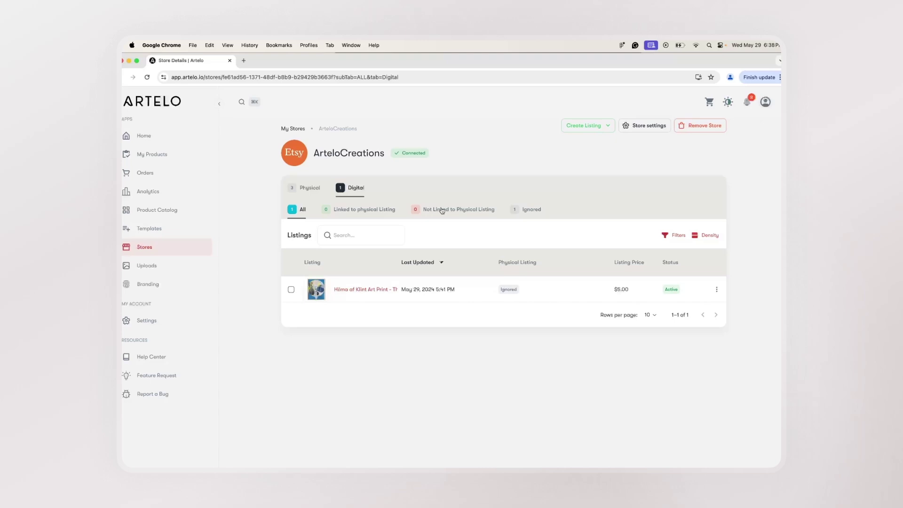
left_click(309, 188)
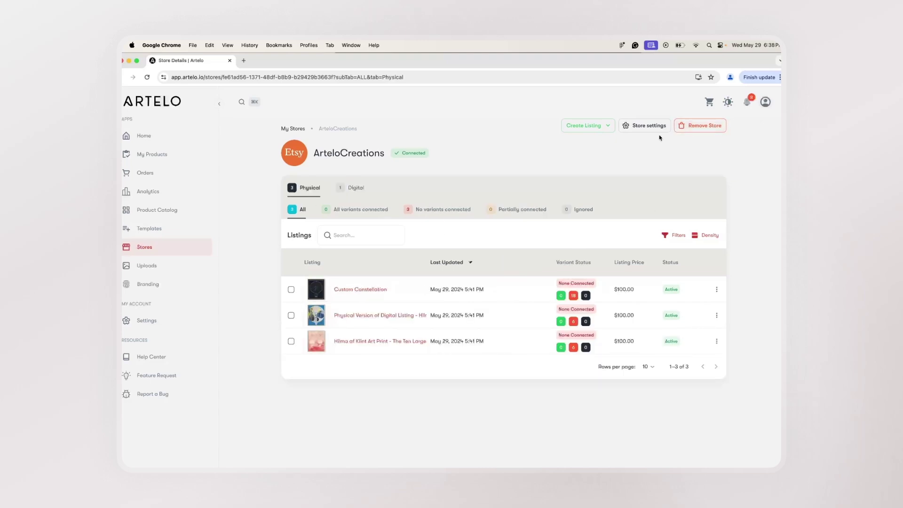
Step: Save the ArteloCreations store settings with free shipping by default enabled
left_click(648, 125)
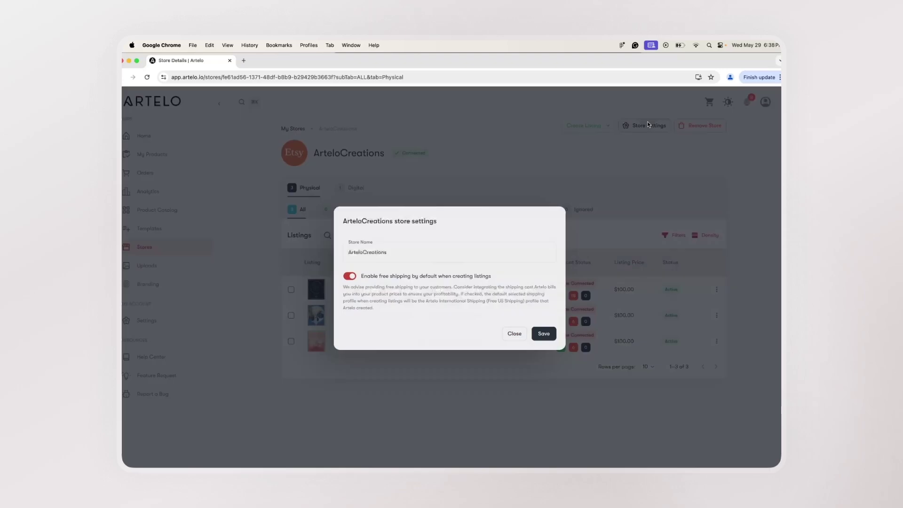
left_click(454, 252)
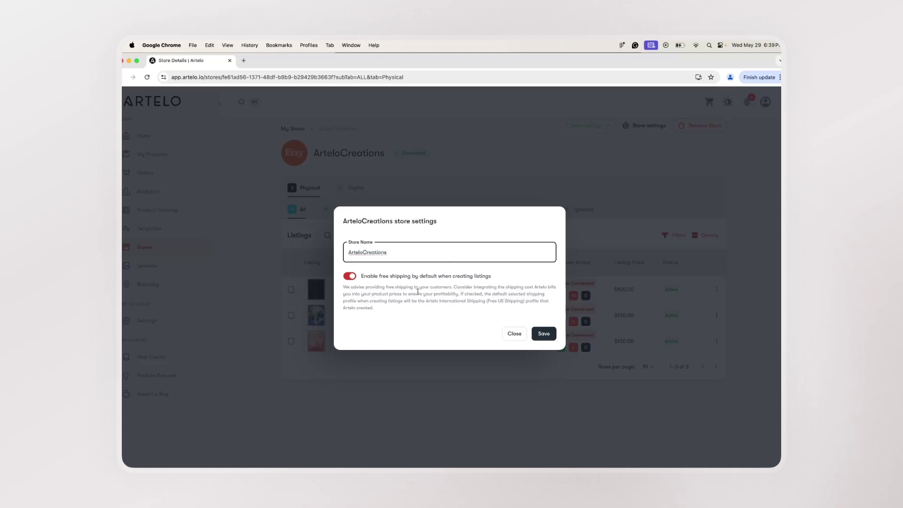
left_click(544, 334)
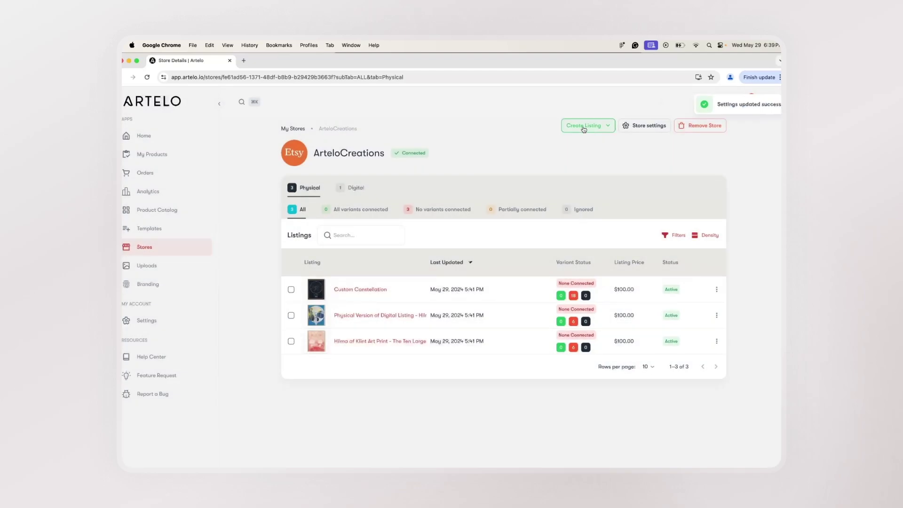
left_click(583, 126)
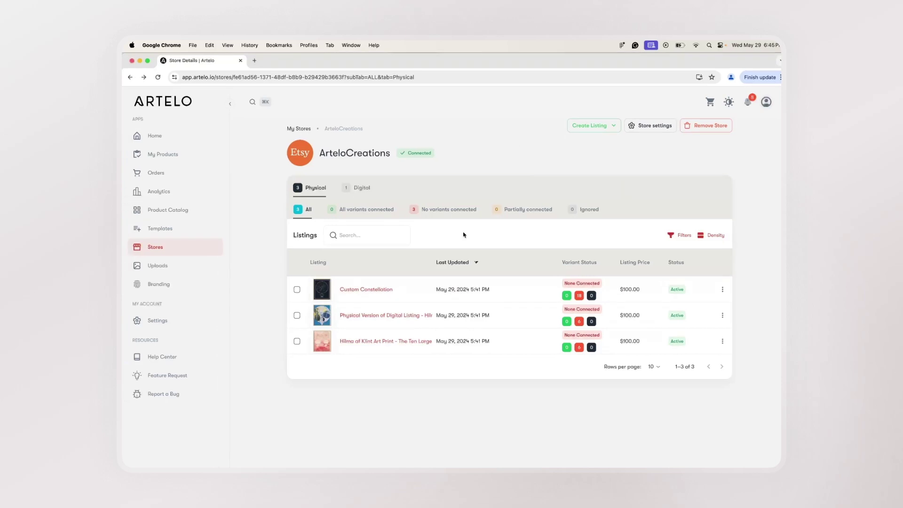
Step: Open the Hilma af Klint physical listing and scroll to its six $100.00 variants
left_click(413, 316)
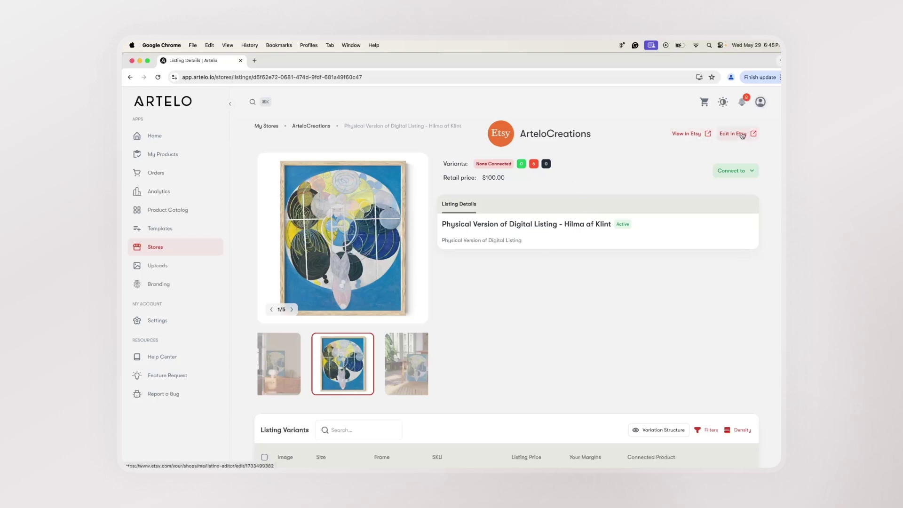
scroll(614, 265, "down", 3)
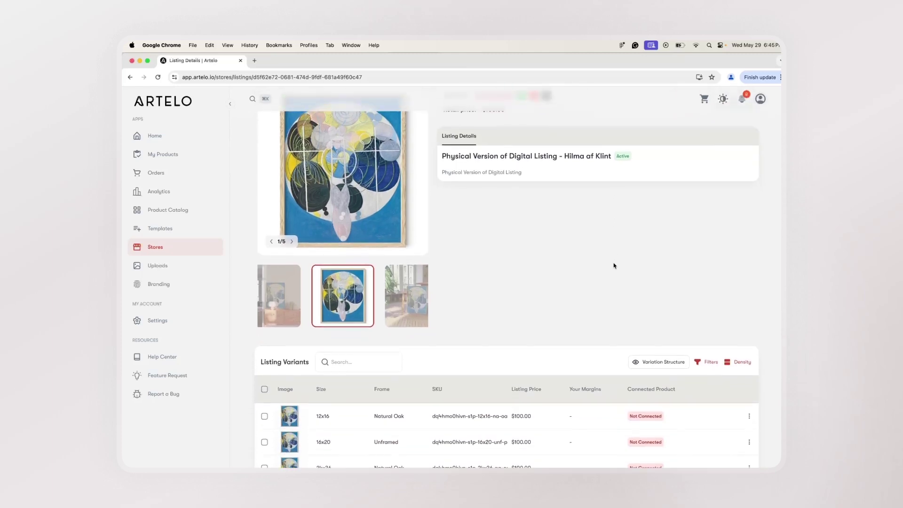
scroll(613, 266, "down", 1)
scroll(614, 266, "down", 1)
scroll(613, 265, "down", 1)
scroll(613, 265, "down", 1)
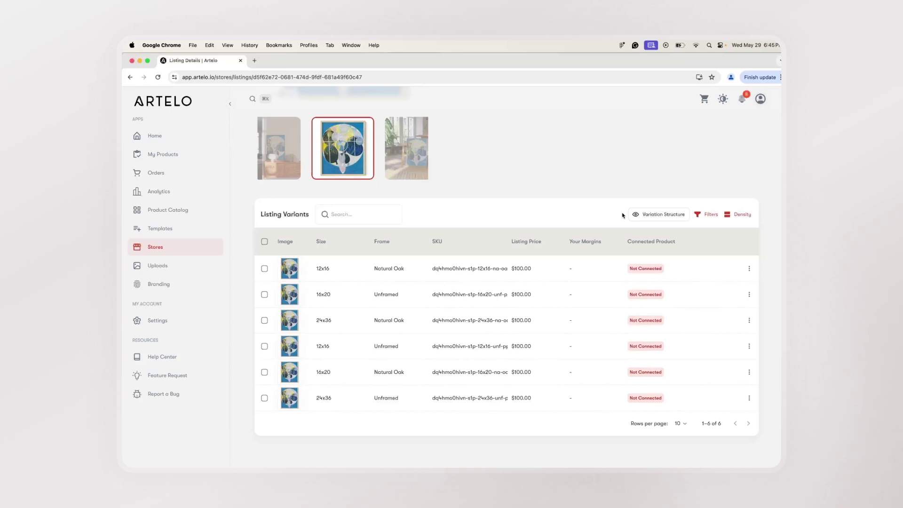
left_click(649, 217)
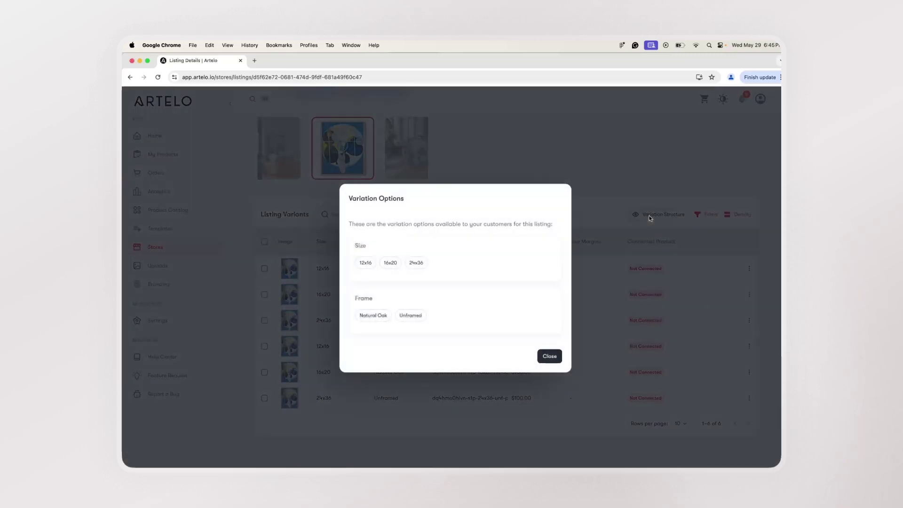
left_click(548, 357)
left_click(378, 213)
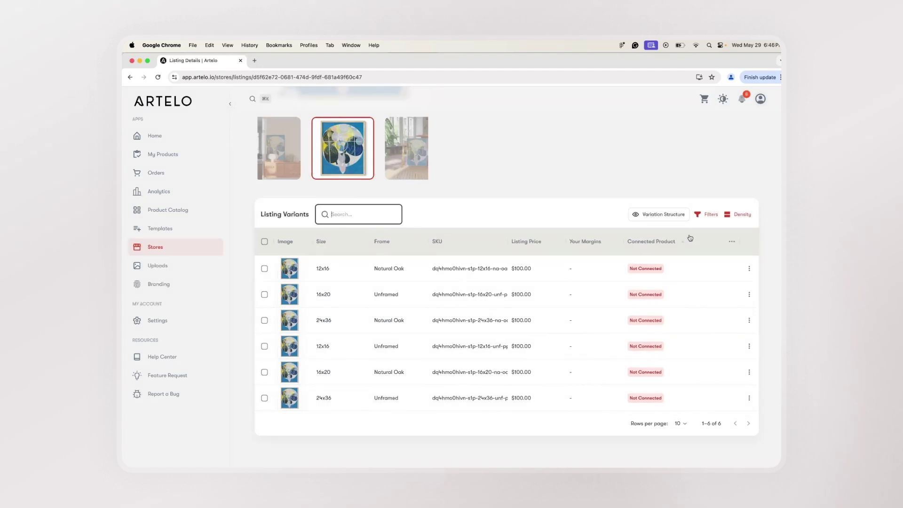
Step: Review the variant filter's Columns option, keeping Size, then view the listing's Connect to options
left_click(704, 216)
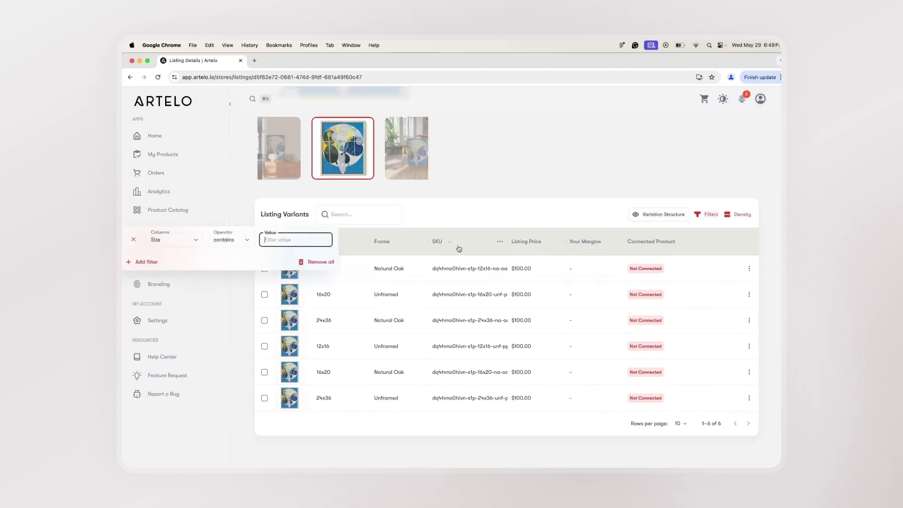
left_click(168, 240)
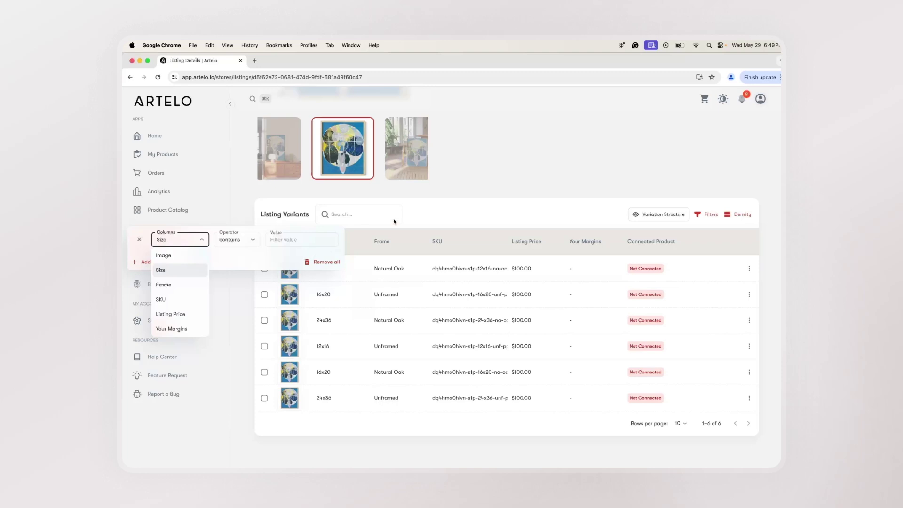
left_click(487, 196)
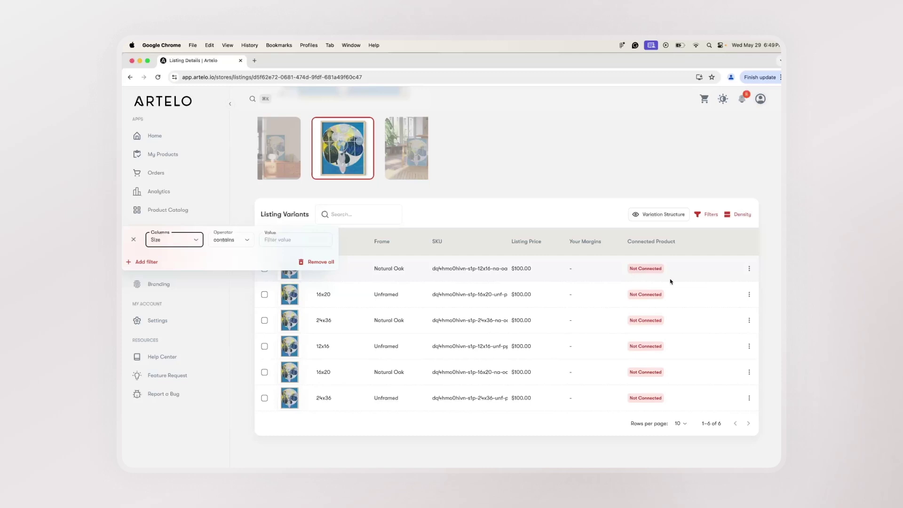
left_click(741, 283)
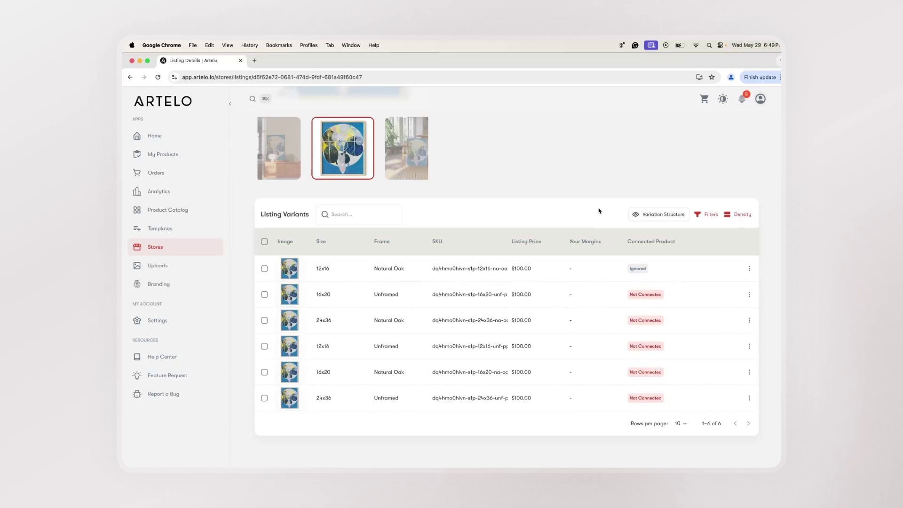
scroll(599, 210, "up", 5)
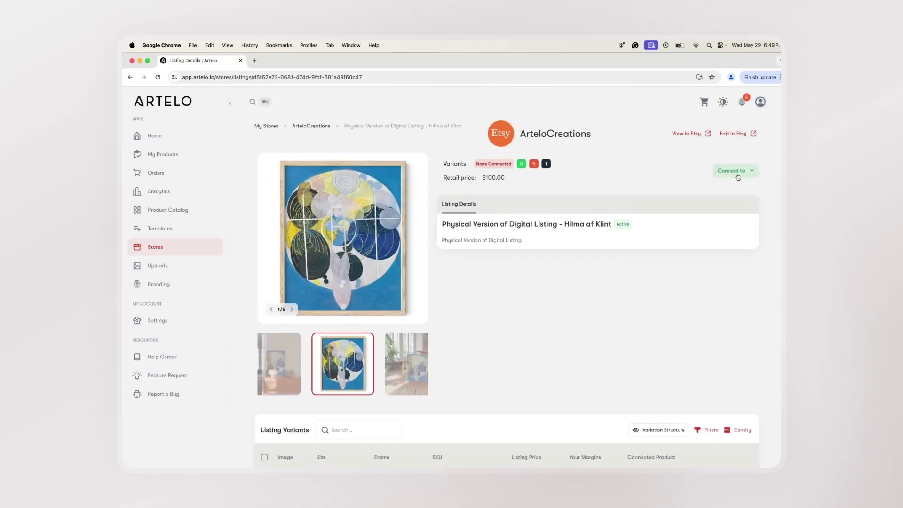
left_click(747, 171)
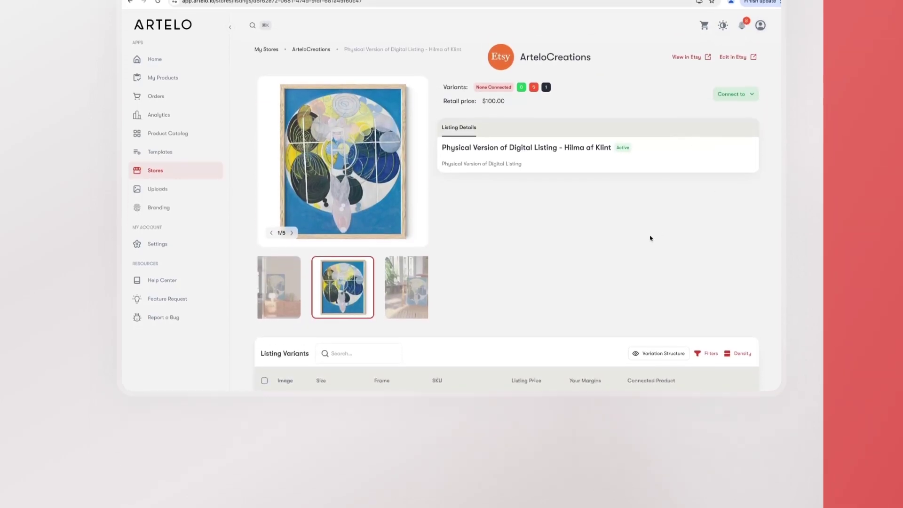